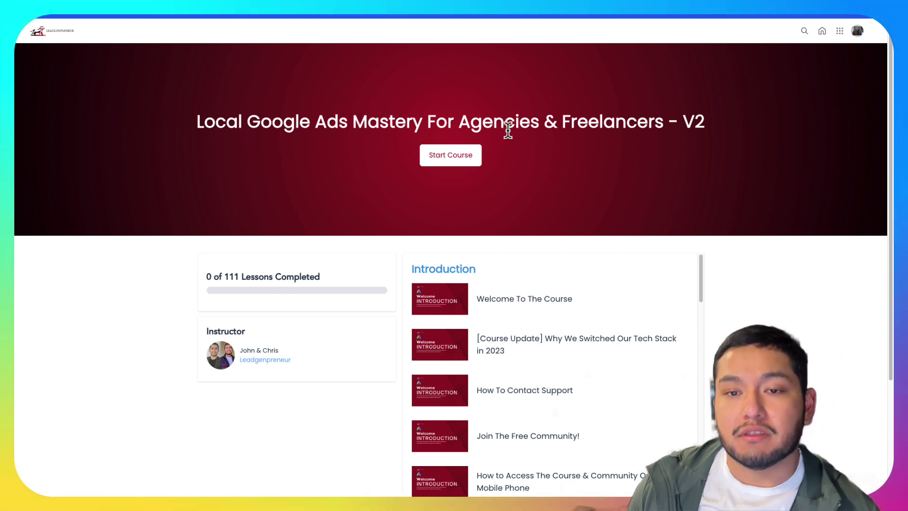
- Highlight the 'V2' part of the course title, then clear the highlight
left_click_drag(697, 131, 624, 122)
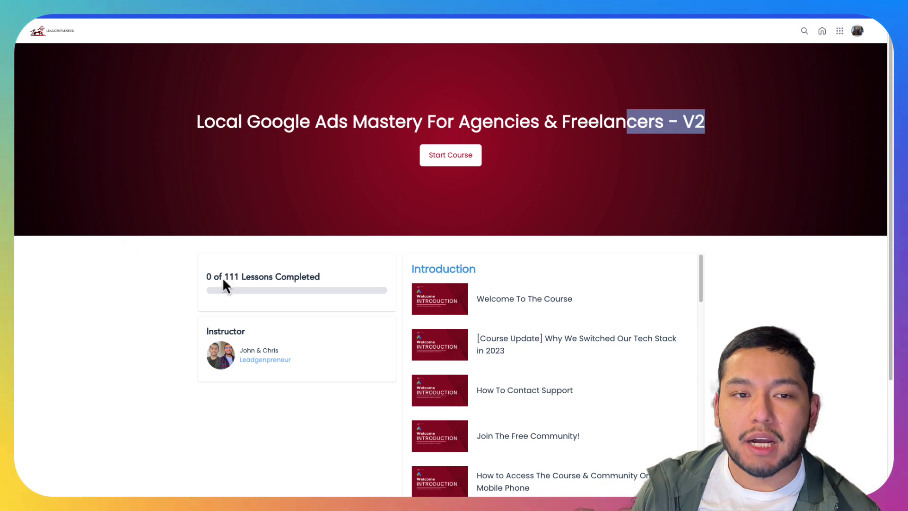
left_click(603, 142)
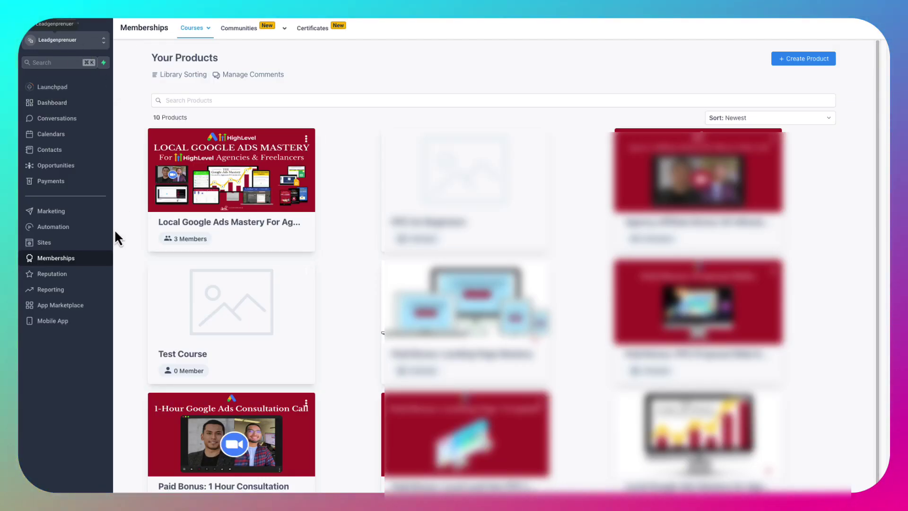
- View Courses > Products, then switch to Offers to see the $197 Version 2 offer
left_click(192, 27)
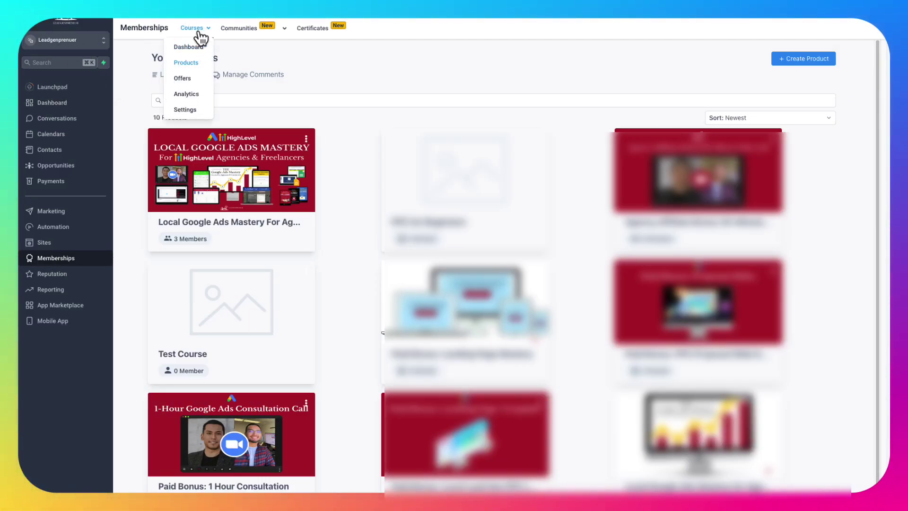
left_click(200, 65)
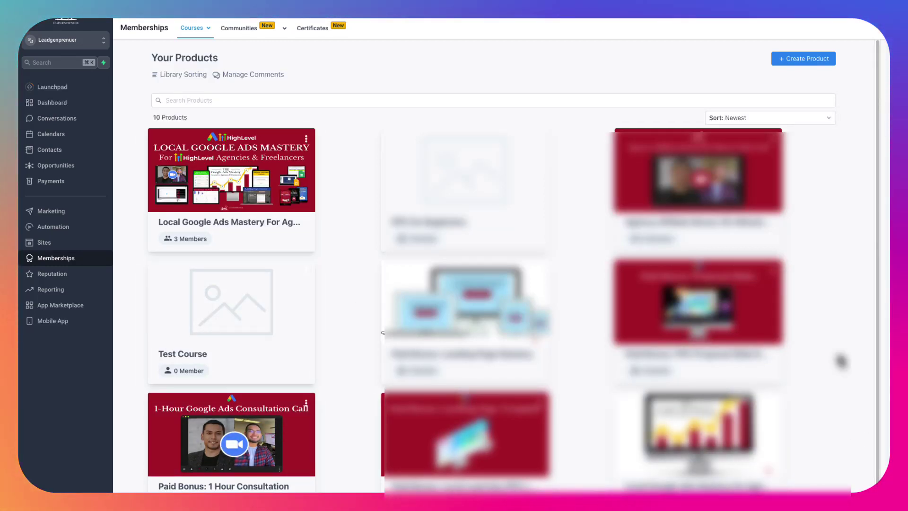
left_click(205, 28)
left_click(192, 79)
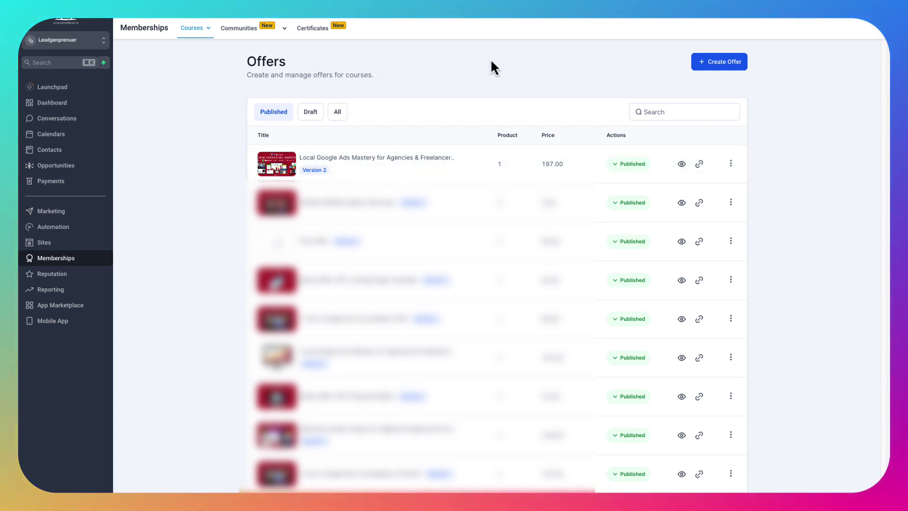
left_click_drag(199, 81, 590, 81)
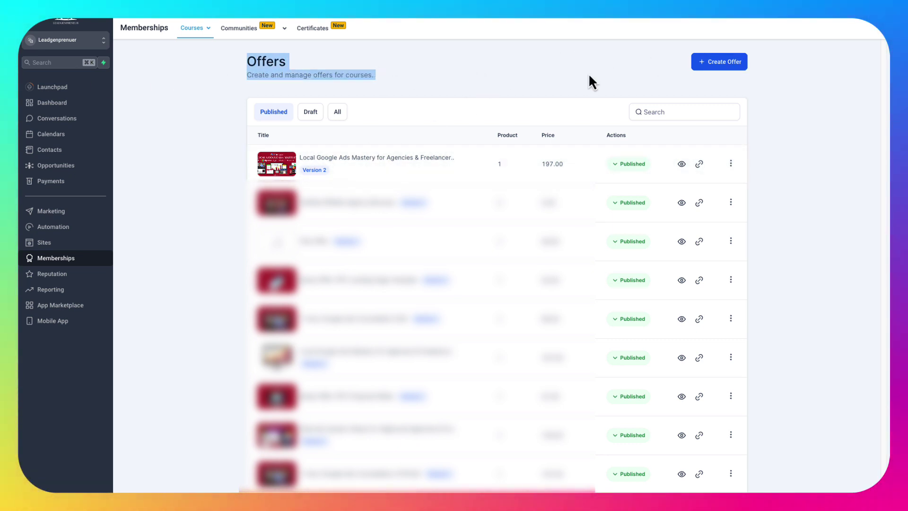
left_click(739, 66)
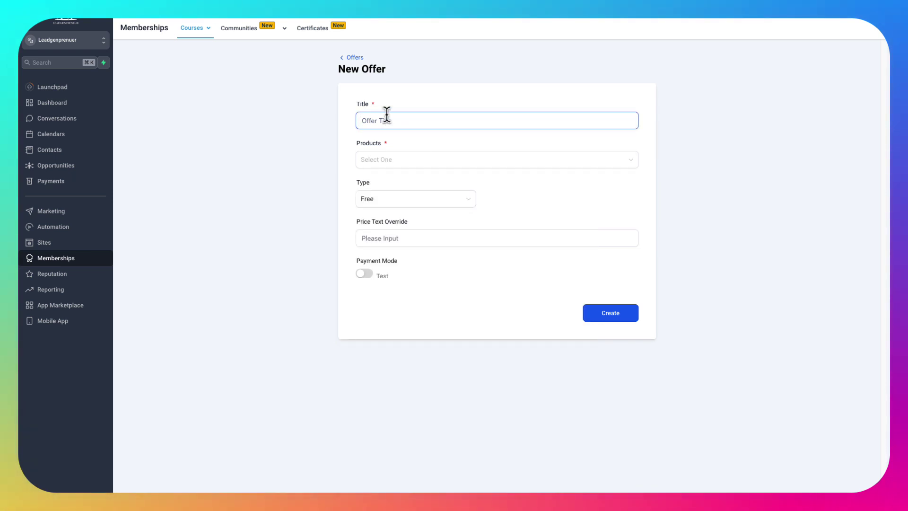
type("test course")
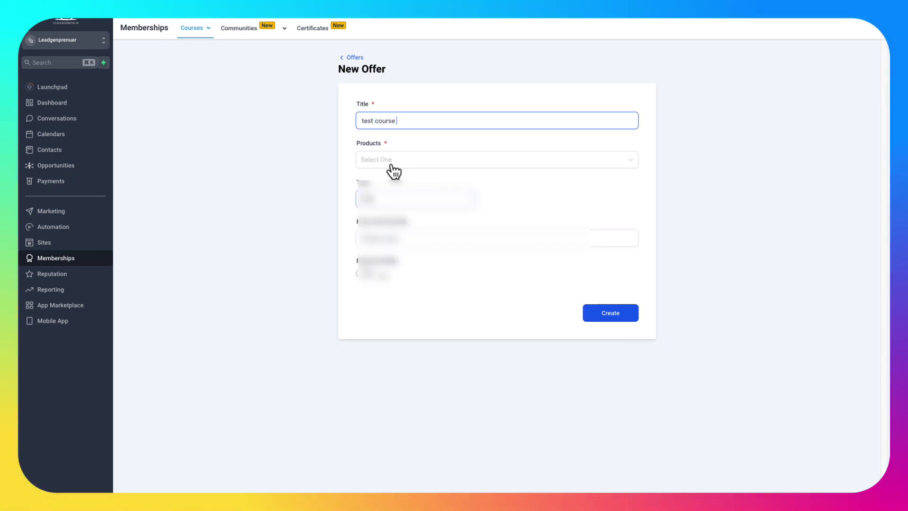
left_click(390, 161)
scroll(471, 265, "down", 1)
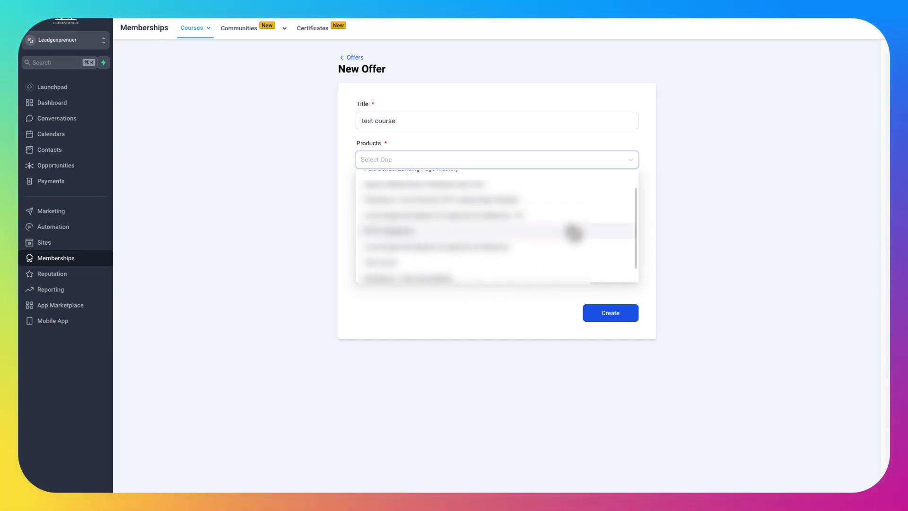
left_click(563, 218)
left_click(412, 199)
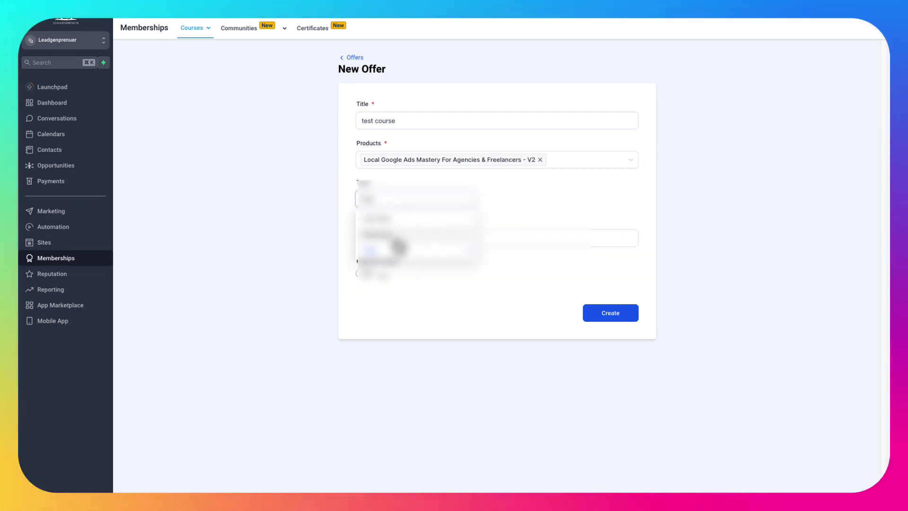
left_click(379, 218)
left_click(542, 202)
key("BackSpace")
type("197")
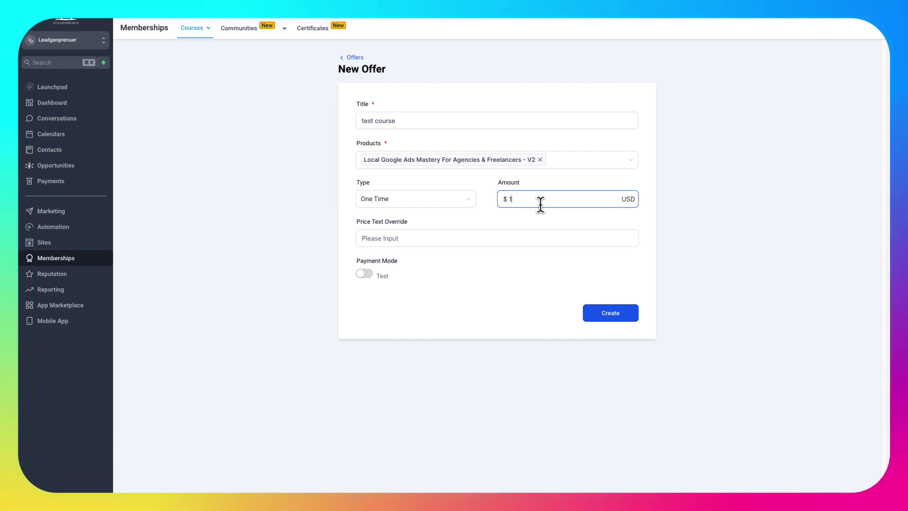
left_click(597, 352)
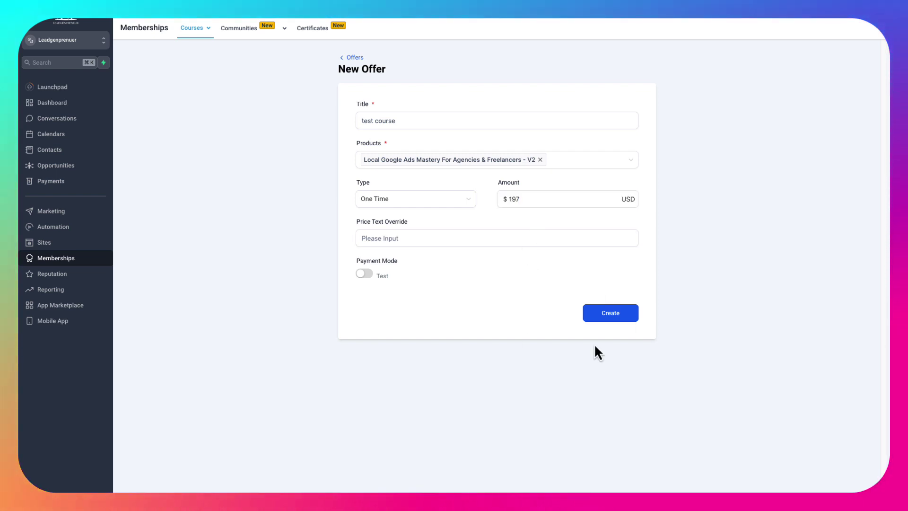
left_click(356, 58)
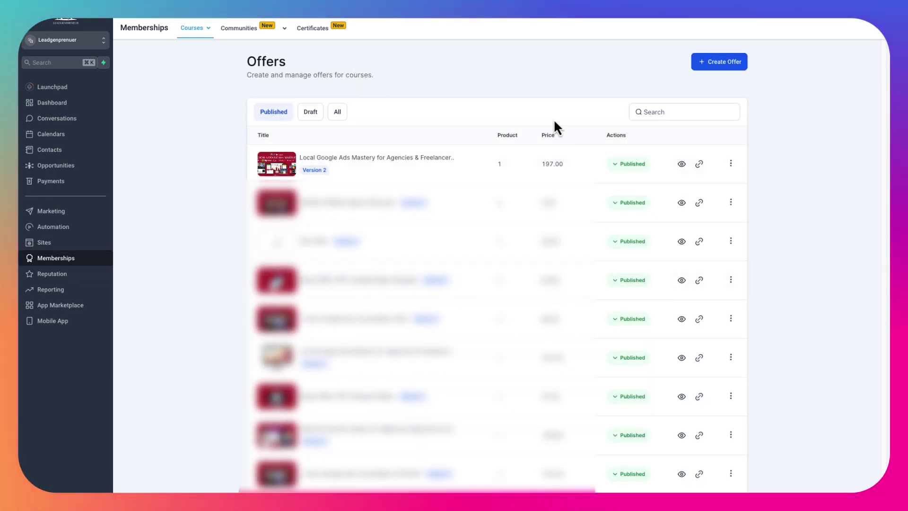
- Visit Community Groups, start Create Group and back out, then open Communities Settings
mouse_move(265, 33)
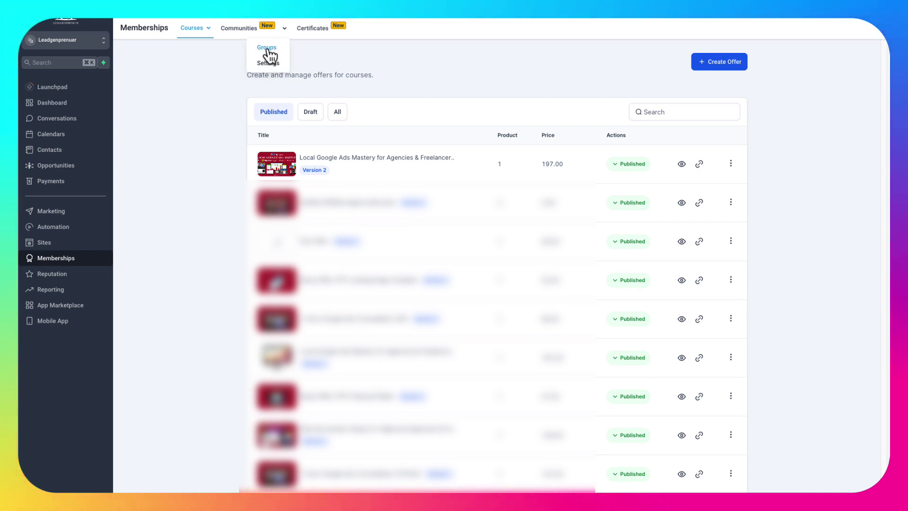
left_click(250, 45)
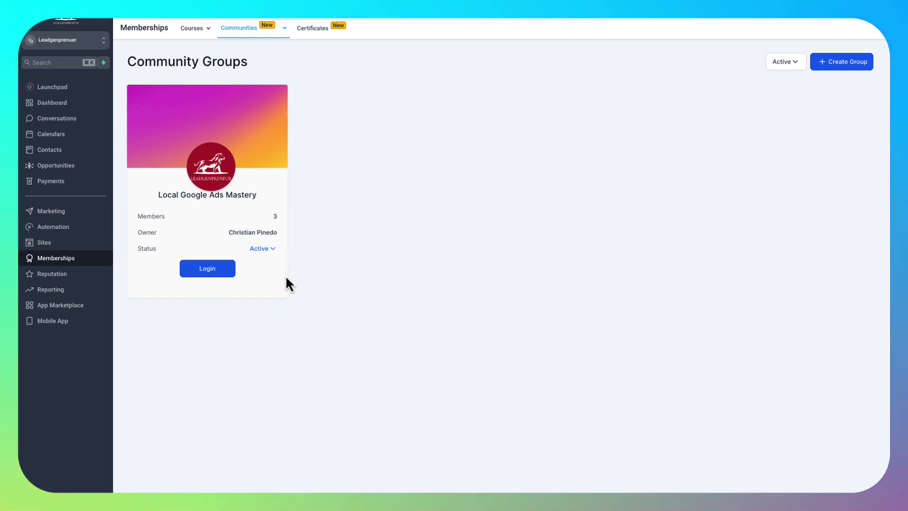
mouse_move(244, 33)
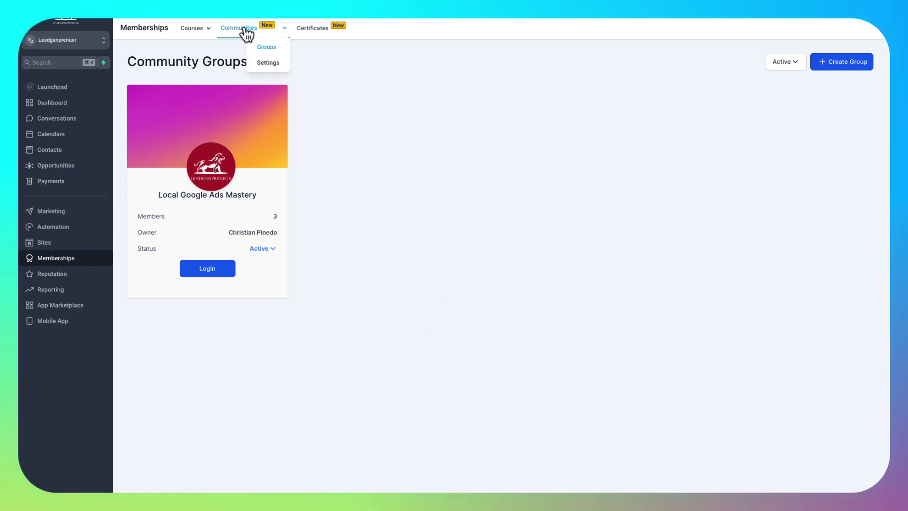
left_click(837, 65)
scroll(716, 469, "down", 4)
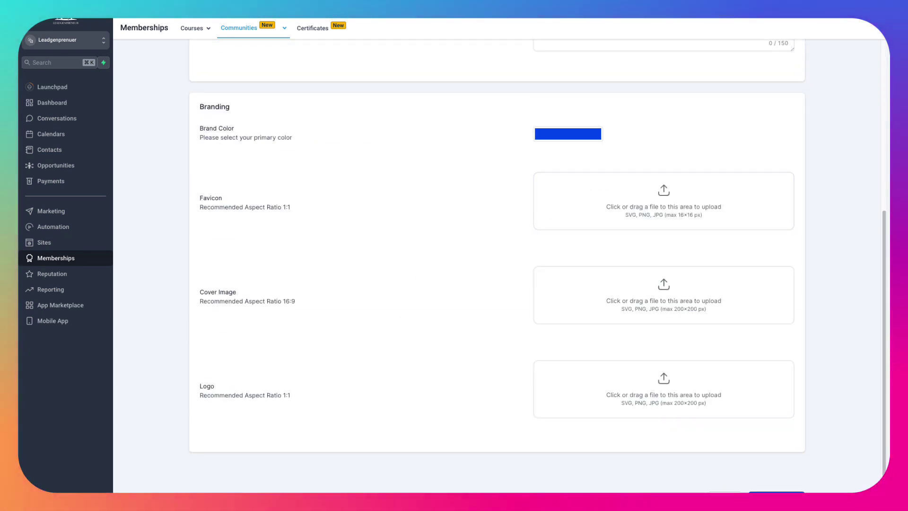
scroll(672, 436, "up", 6)
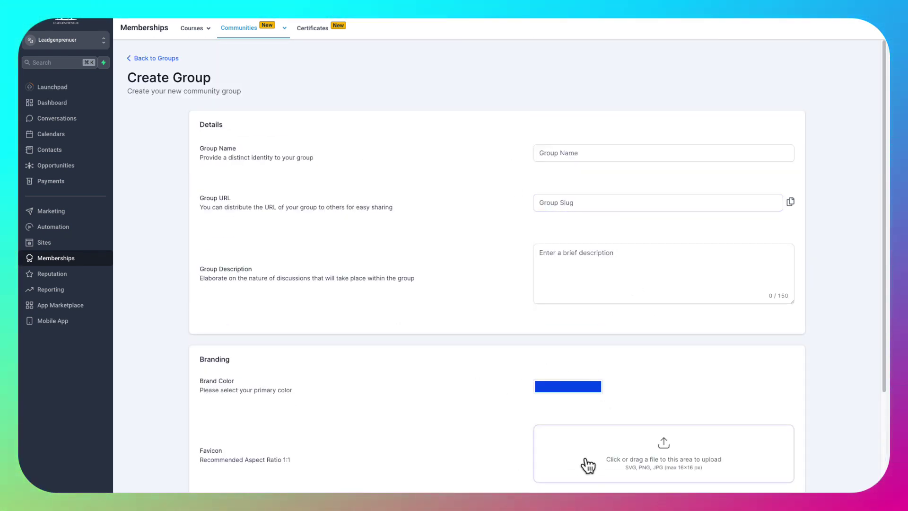
left_click(159, 59)
left_click(258, 64)
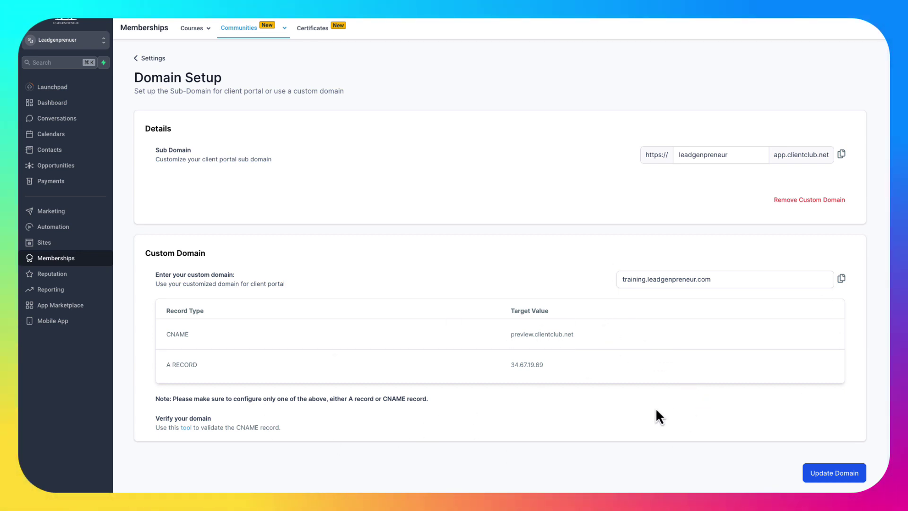
- Open and dismiss the support help panel, then return to Communities > Groups
left_click(847, 28)
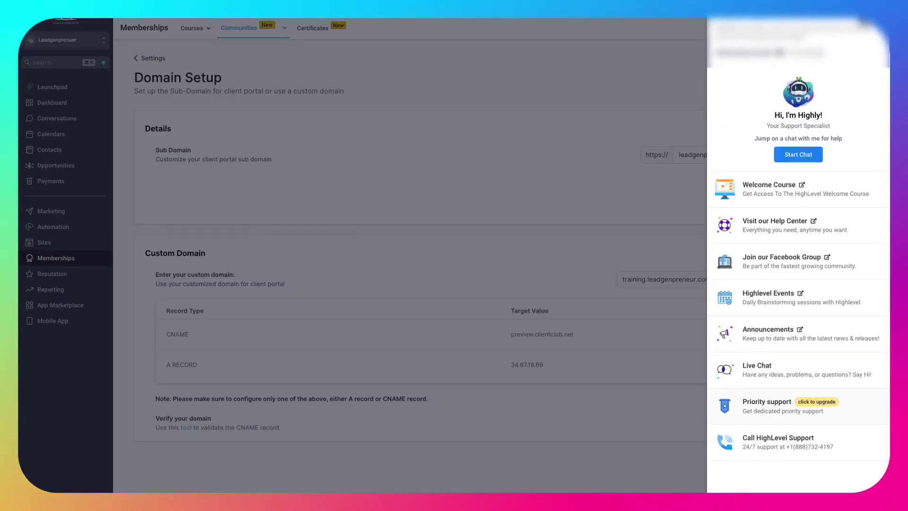
left_click(426, 236)
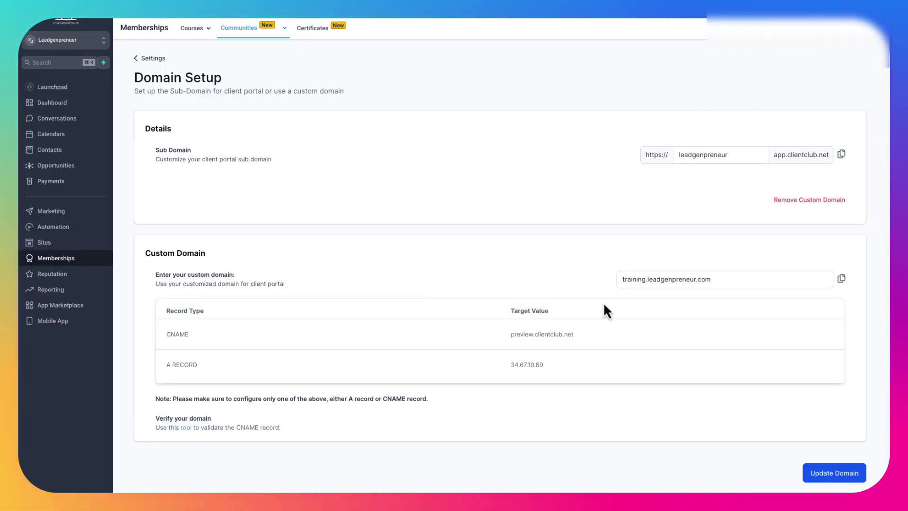
left_click(284, 27)
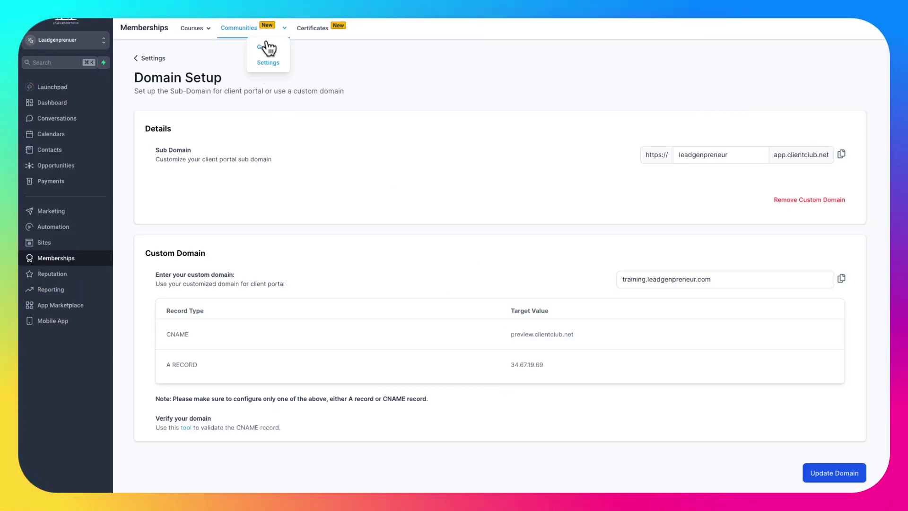
left_click(266, 47)
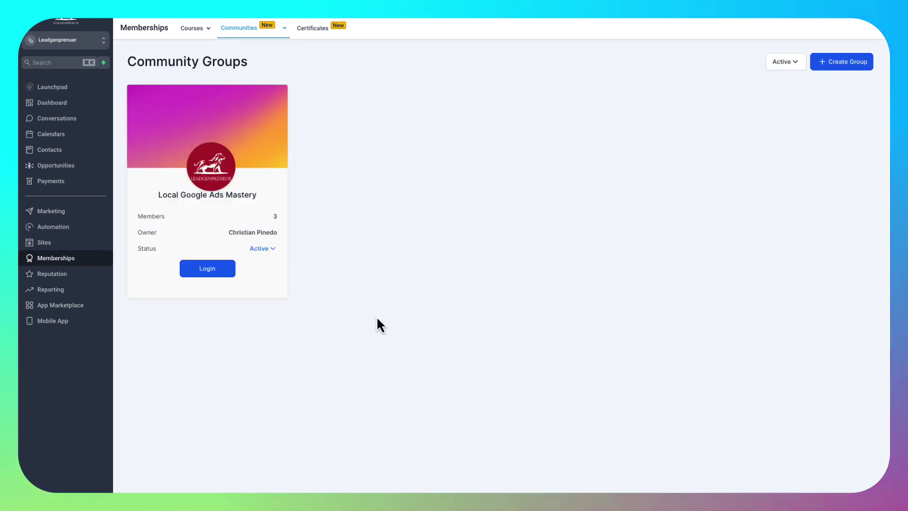
- Log in to the Local Google Ads Mastery group and highlight its name and description
left_click(206, 273)
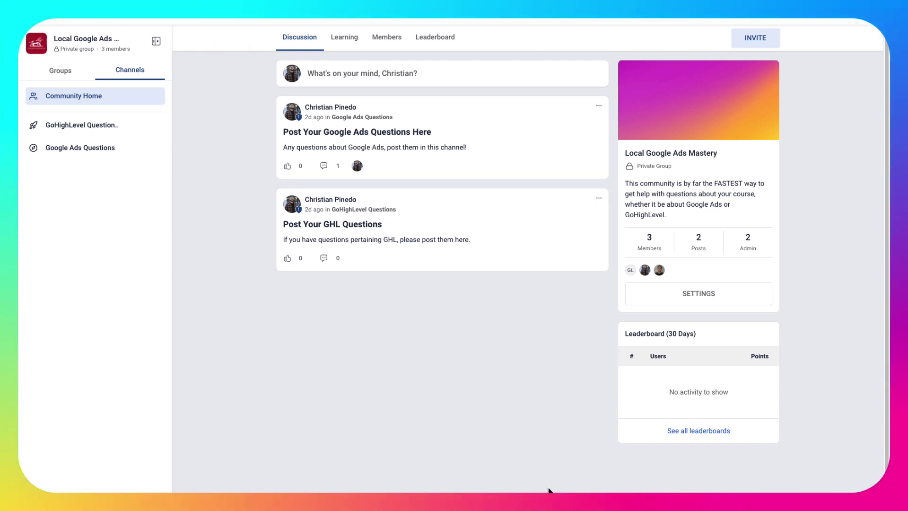
left_click_drag(672, 215, 727, 162)
left_click(641, 170)
left_click(694, 189)
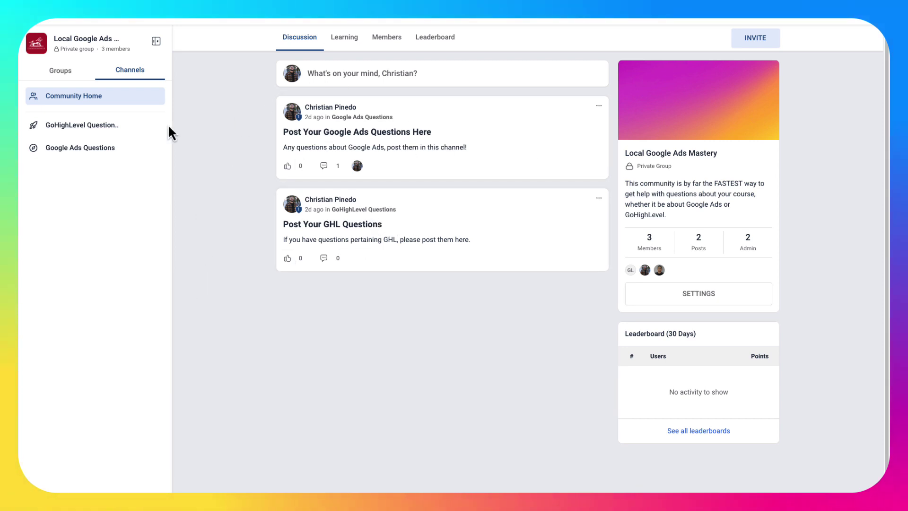
- Browse the GoHighLevel Questions and Google Ads Questions channels
left_click(81, 135)
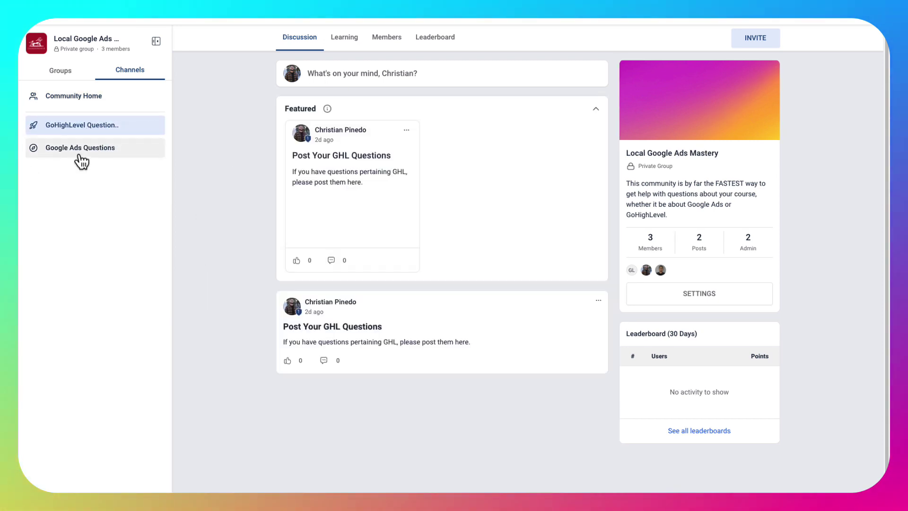
left_click(82, 151)
left_click(94, 124)
- Check the $197 course product's full name on the Sales Page Products tab
left_click(84, 99)
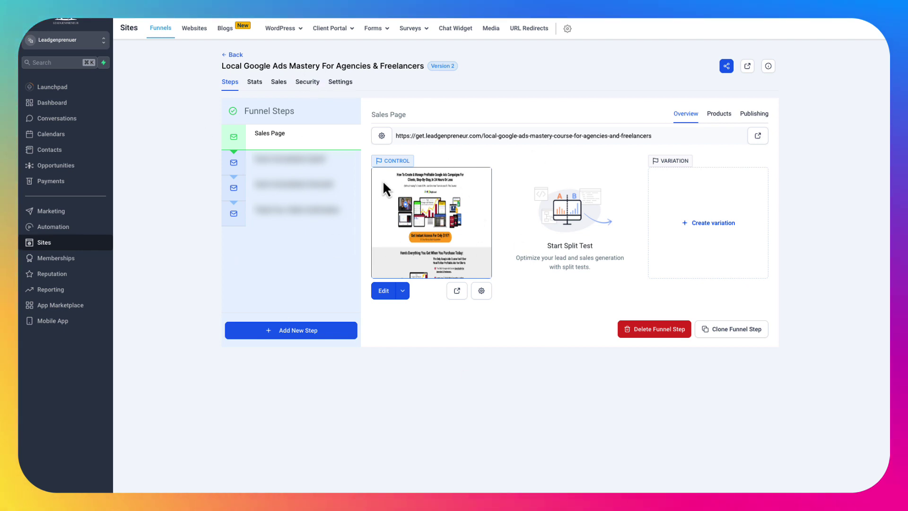
left_click(721, 116)
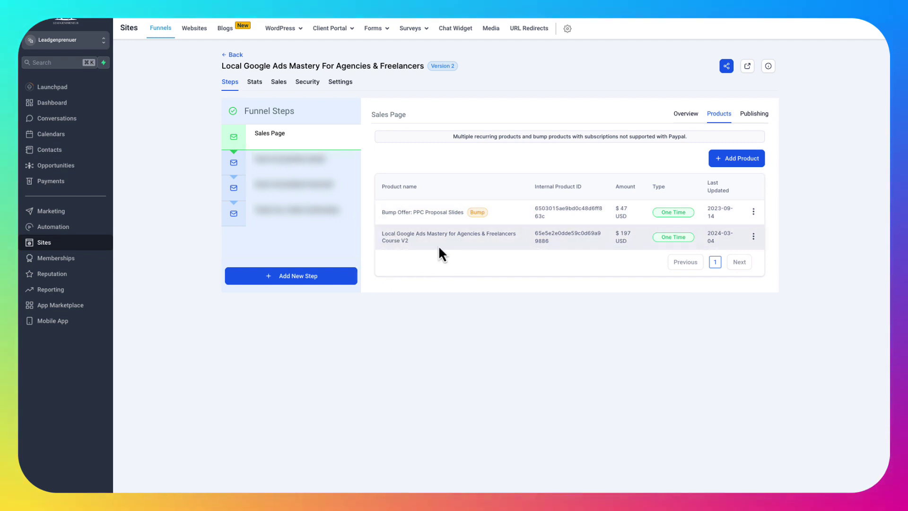
triple_click(469, 229)
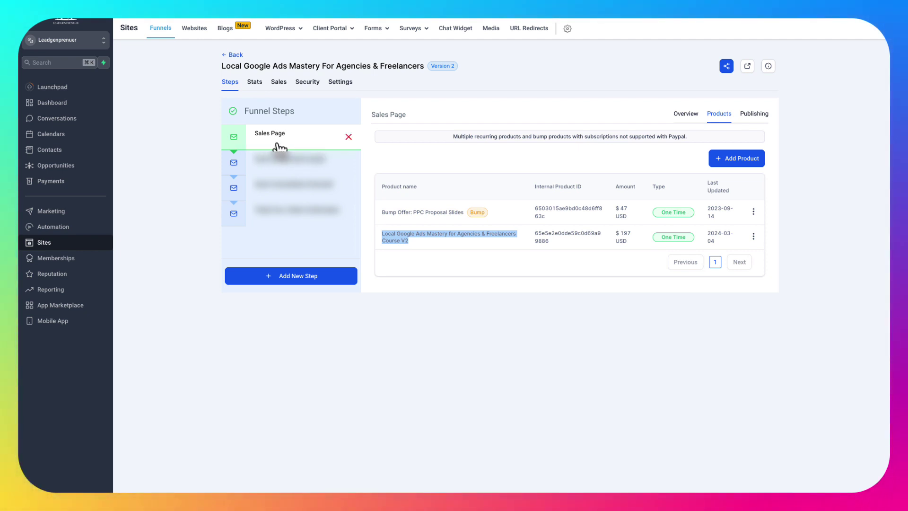
left_click(423, 249)
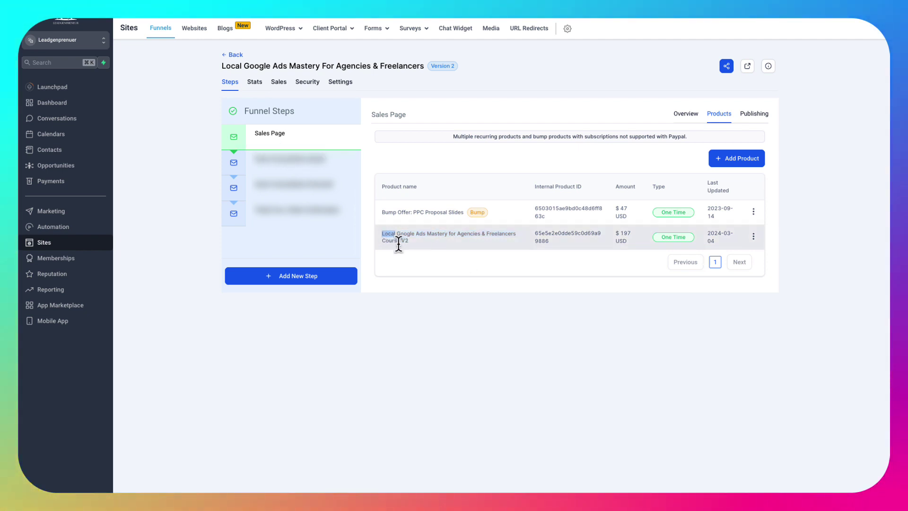
triple_click(431, 242)
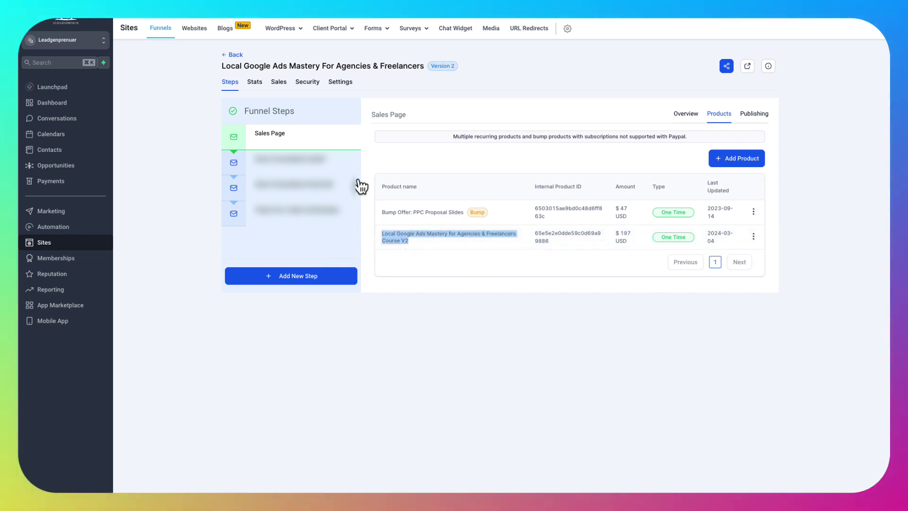
left_click(542, 266)
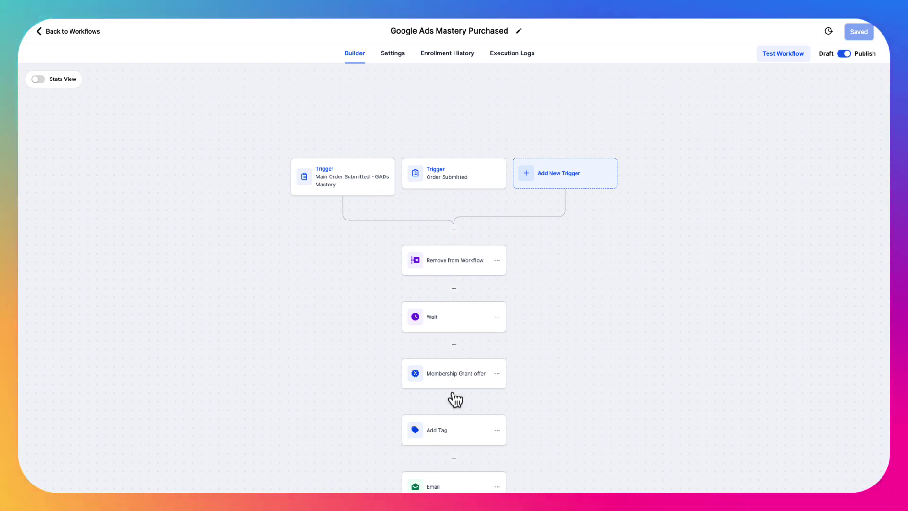
- Open the Membership Grant offer step showing the Local Google Ads Mastery Course V2 offer
left_click(484, 380)
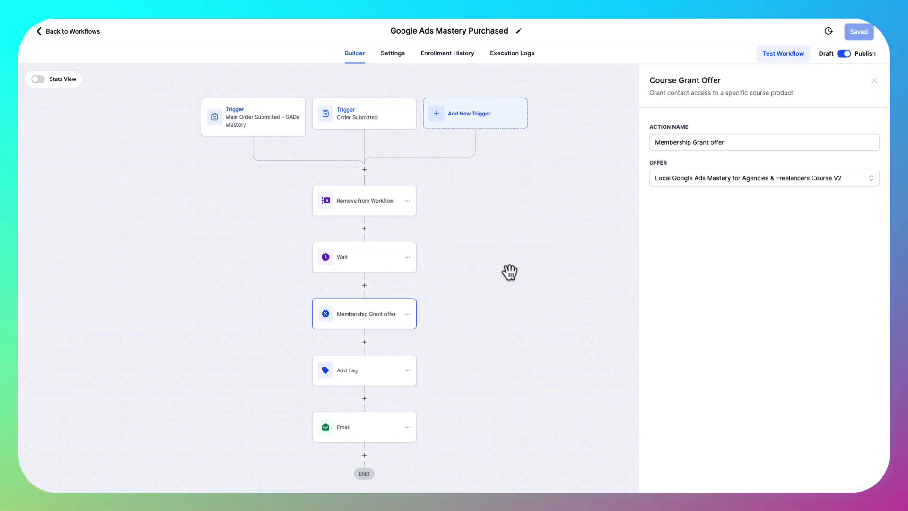
left_click_drag(509, 272, 494, 310)
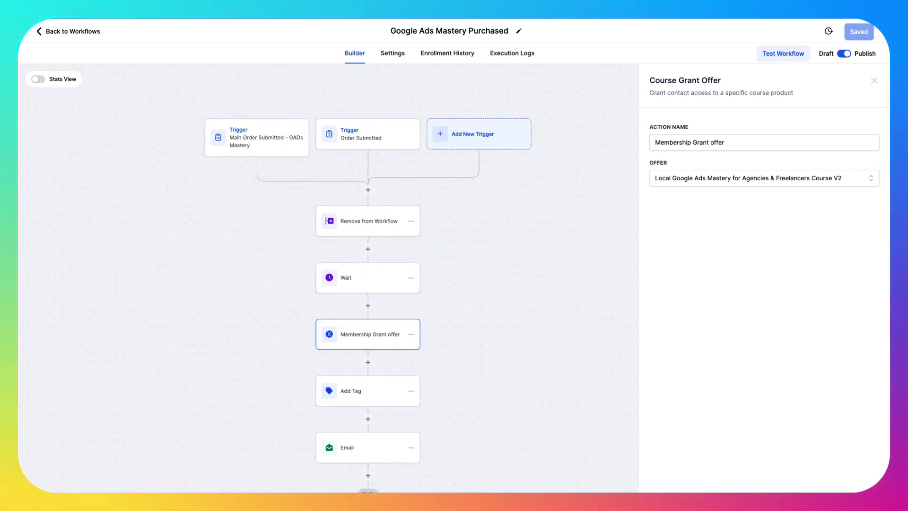
left_click_drag(371, 203, 377, 203)
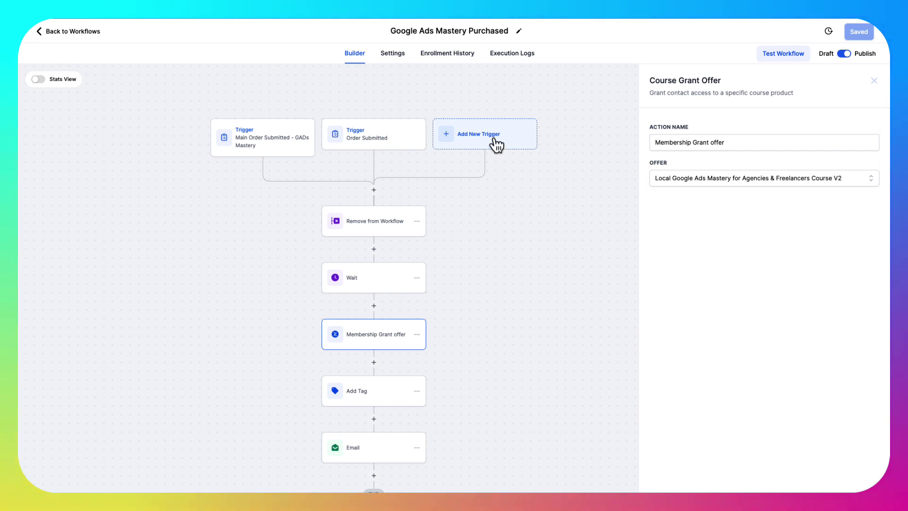
- Draft an Order Submitted trigger with a 'Global Product Is' filter, then discard it
left_click(495, 139)
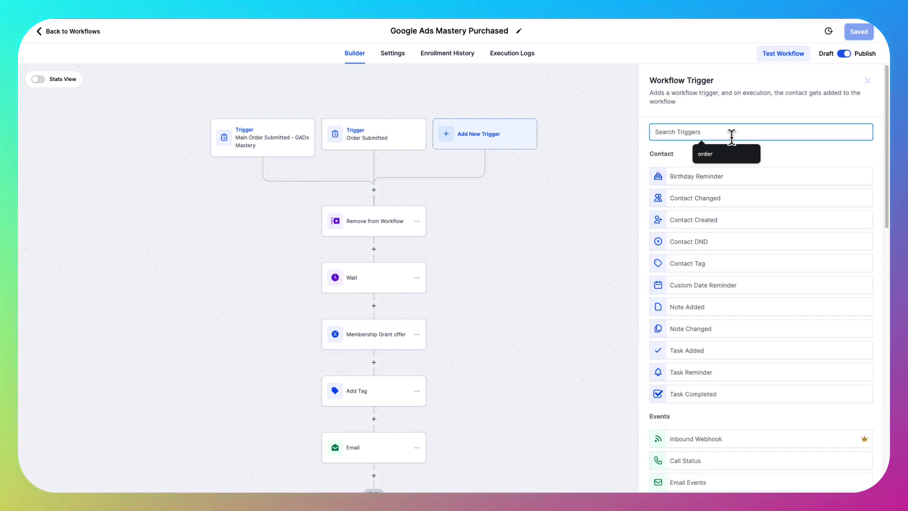
type("order")
left_click(704, 198)
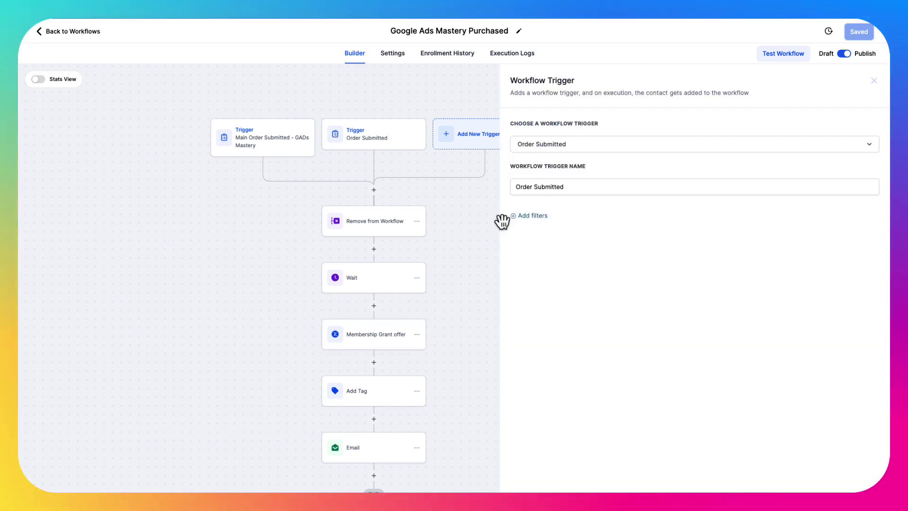
left_click(534, 216)
left_click(544, 225)
left_click(544, 286)
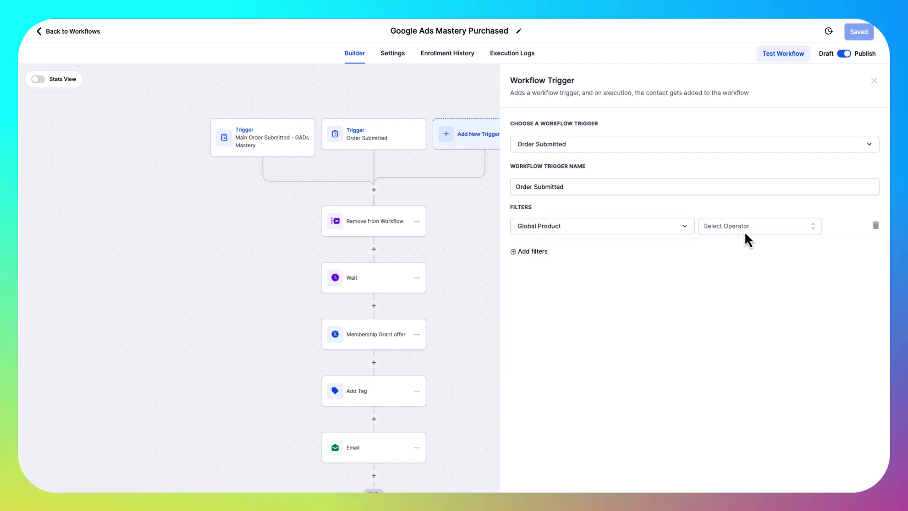
left_click(746, 227)
left_click(715, 246)
left_click(789, 228)
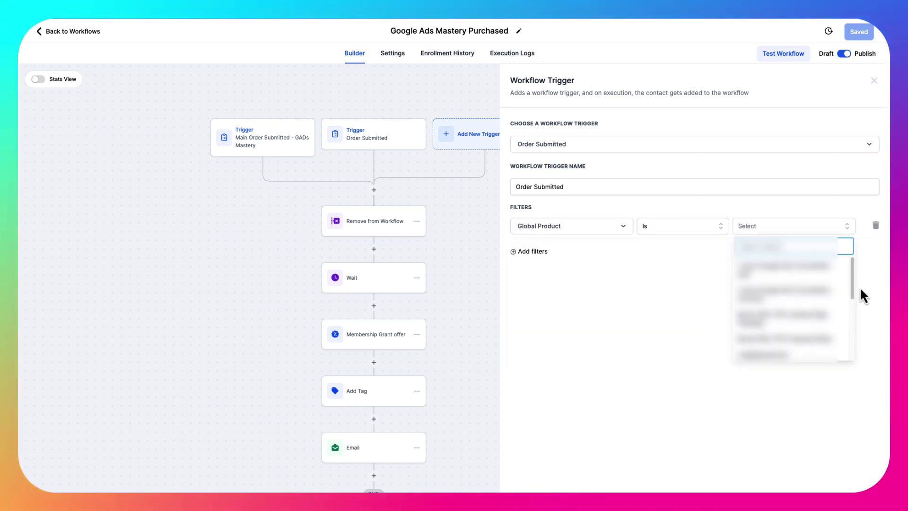
left_click(705, 282)
left_click(875, 81)
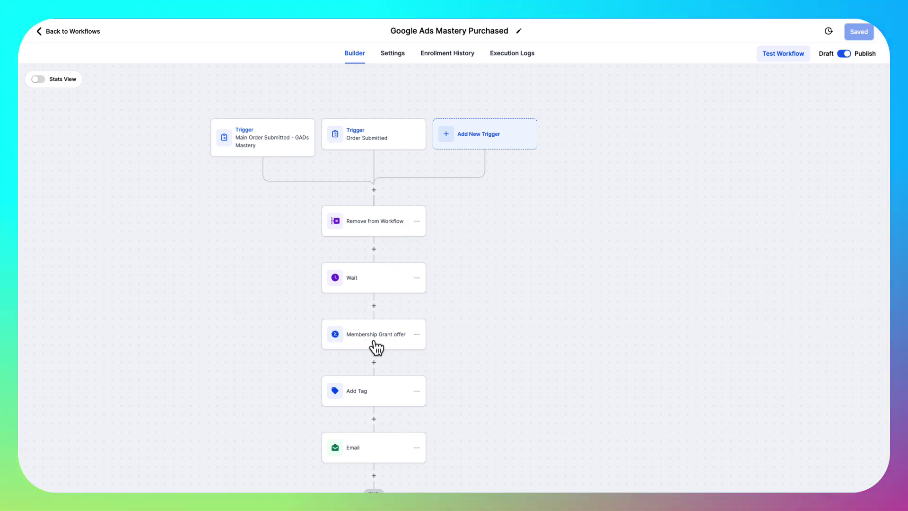
- Try inserting a Course Grant Offer action before Membership Grant, then cancel it
left_click(374, 307)
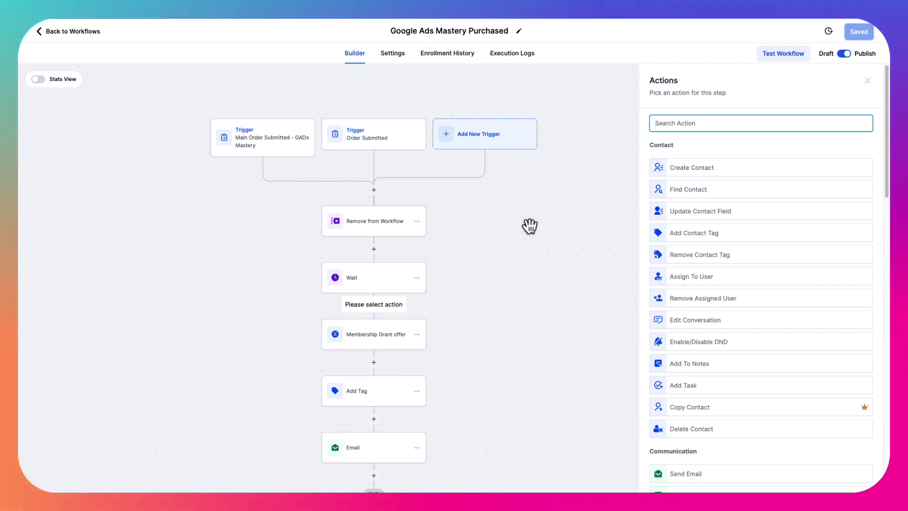
left_click(664, 123)
type("gran")
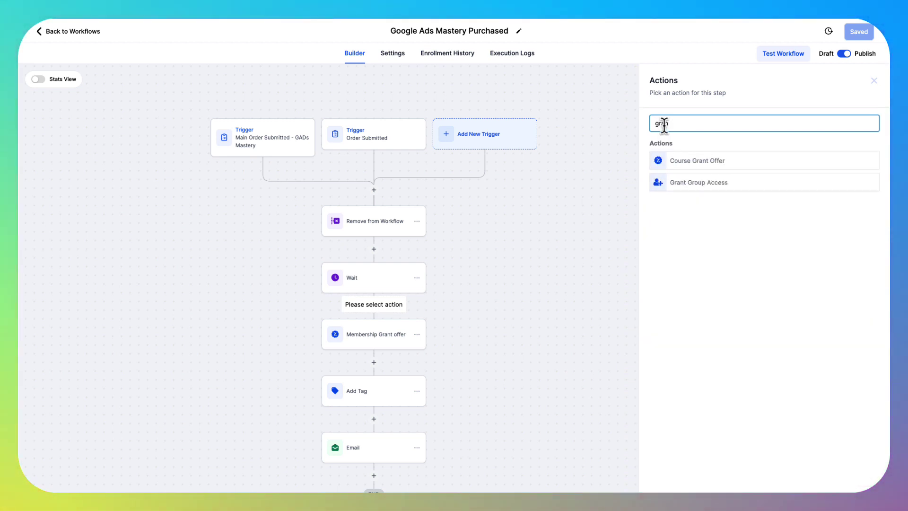
left_click(709, 163)
left_click(694, 180)
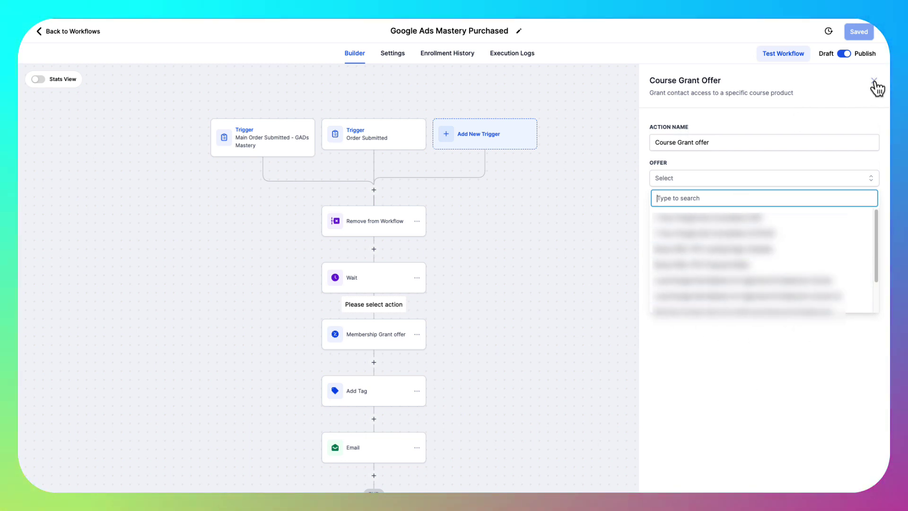
left_click(874, 81)
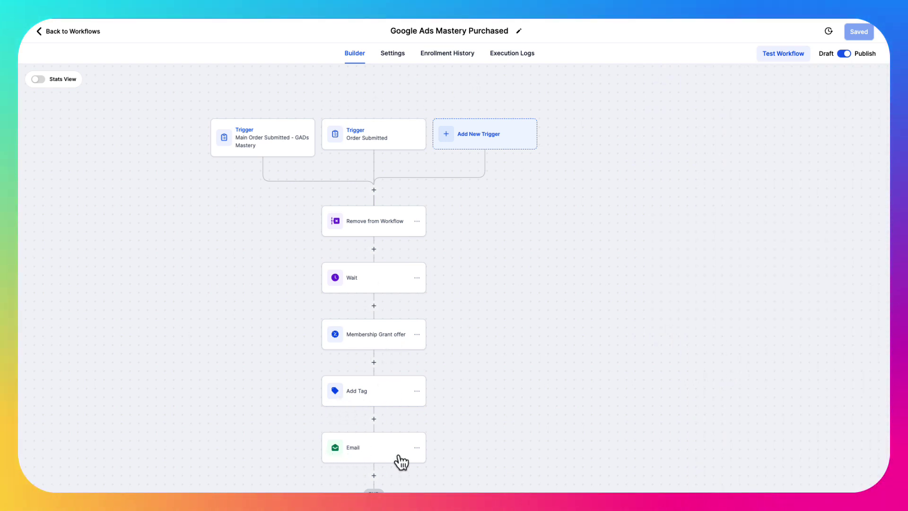
- Add a Grant Group Access action after the Email step and open its groups list
left_click(373, 475)
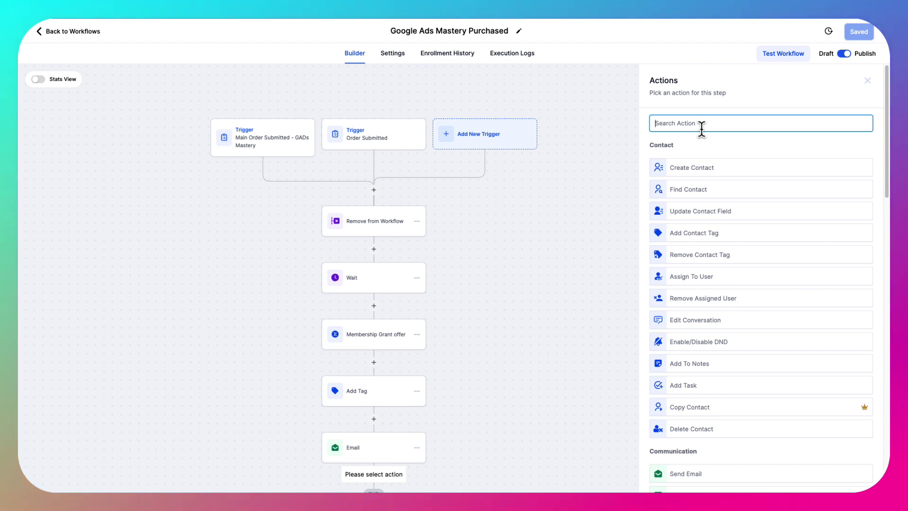
type("add")
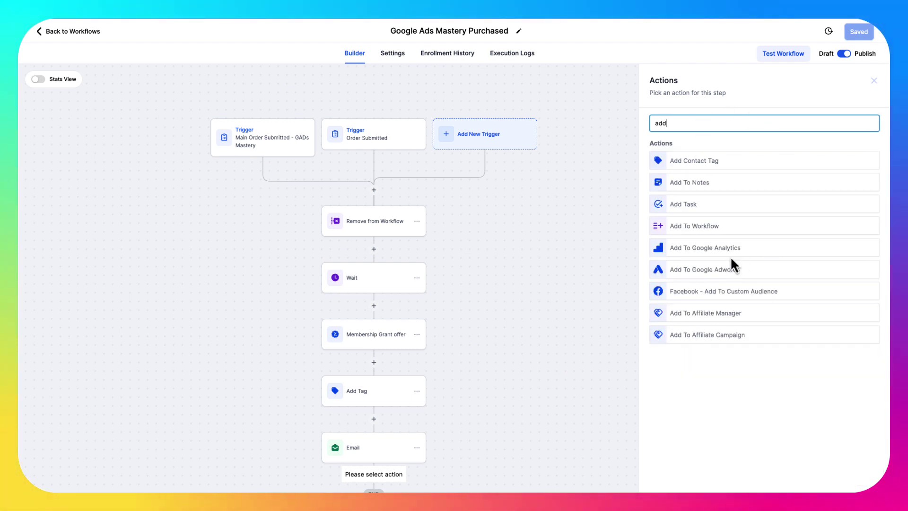
key("BackSpace")
key("BackSpace")
key("BackSpace")
type("grou")
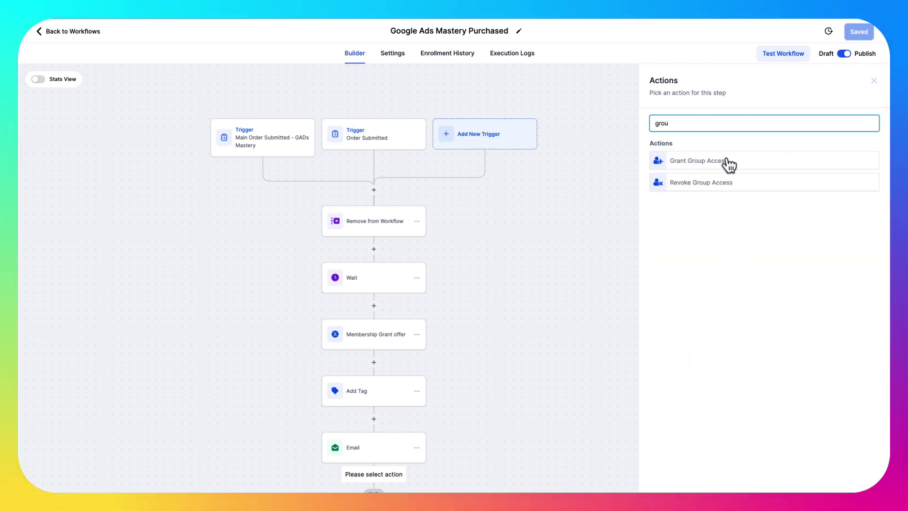
left_click(706, 163)
left_click(684, 188)
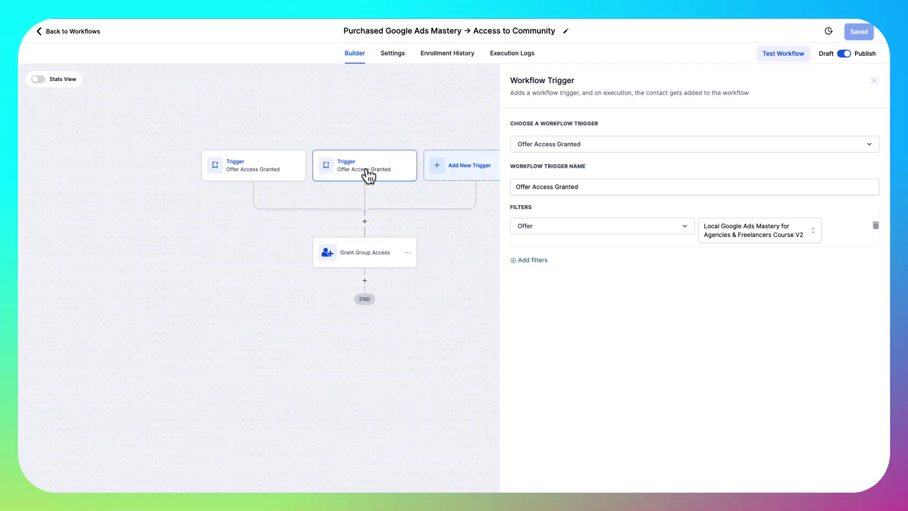
- Open the Grant Group Access step, showing Local Google Ads Mastery as the group
left_click(347, 253)
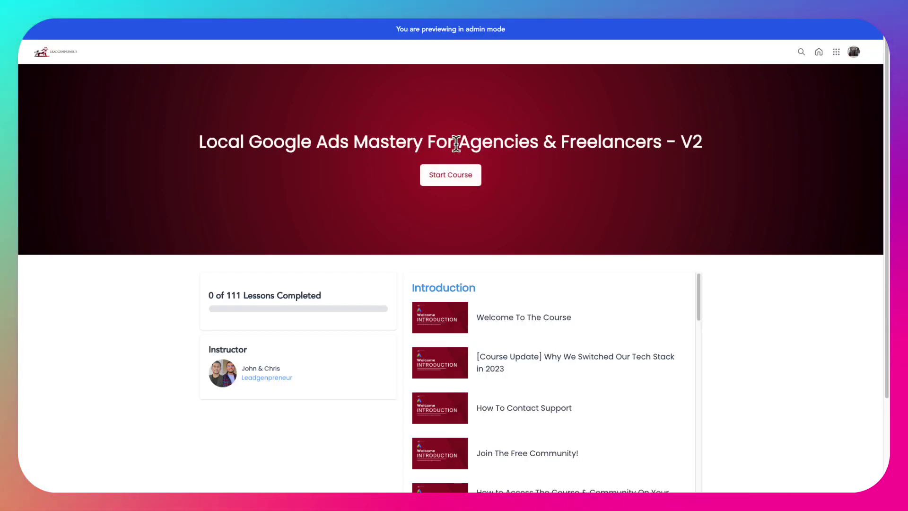
left_click_drag(195, 156, 738, 156)
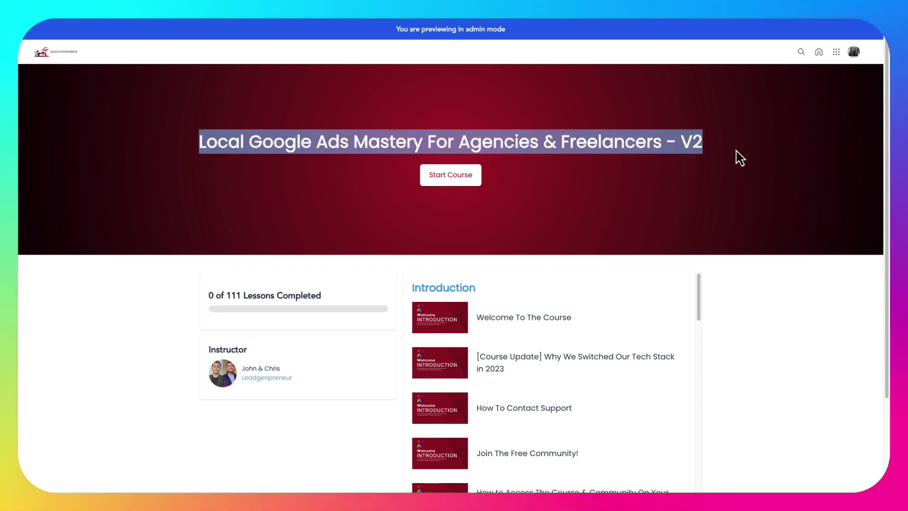
left_click(771, 150)
mouse_move(664, 142)
left_mouse_down()
mouse_move(635, 142)
mouse_move(665, 142)
left_mouse_up()
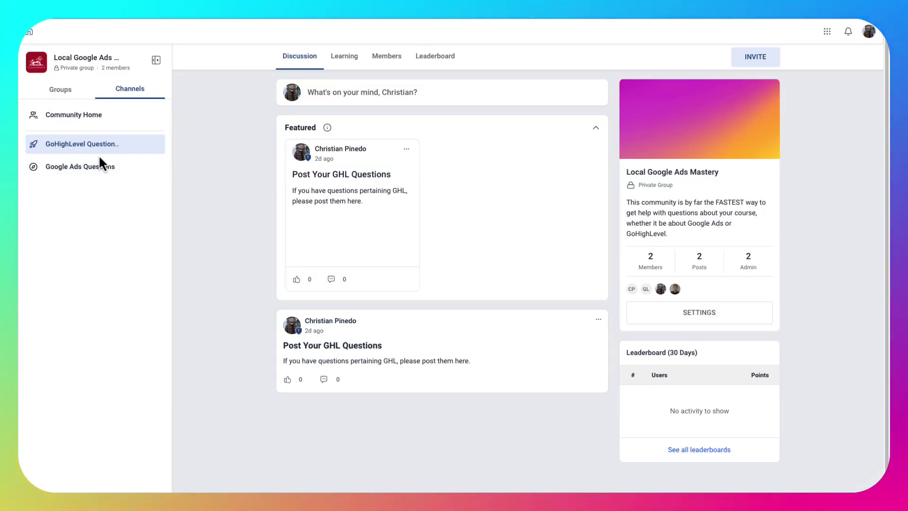
- Check the Google Ads Questions channel, start then cancel a post, and return to GoHighLevel Questions
left_click(66, 171)
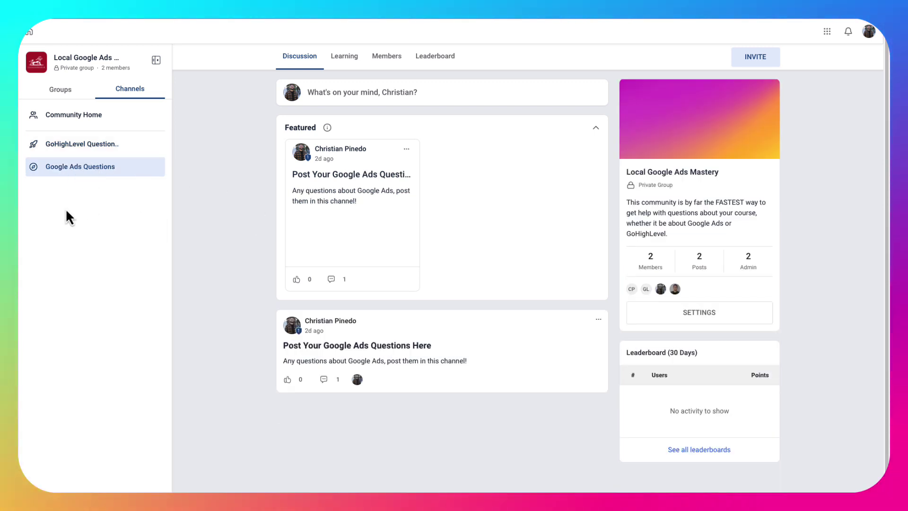
left_click(377, 92)
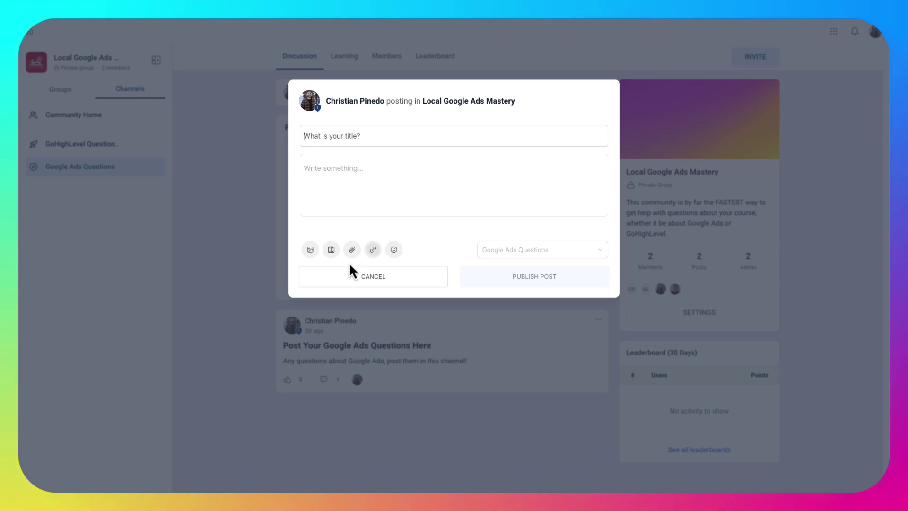
left_click(374, 277)
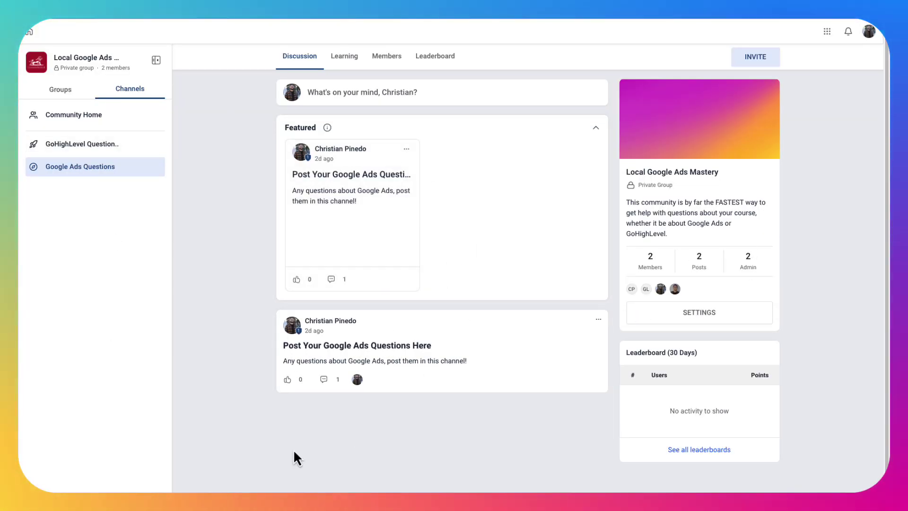
left_click(71, 144)
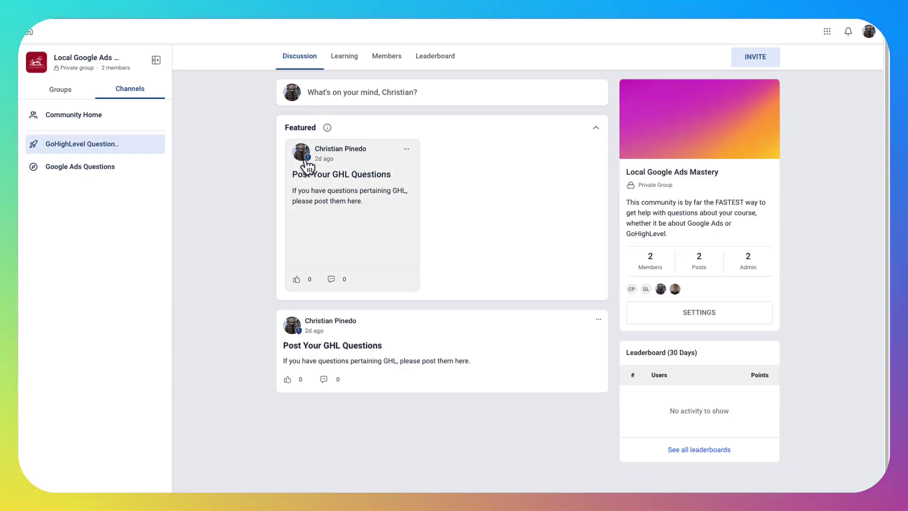